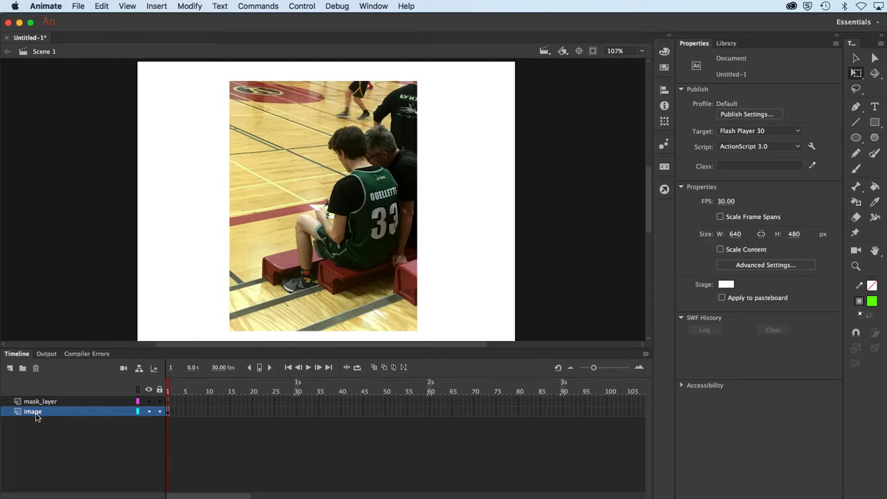
Extend the mask_layer and image layers to frame 20
click(38, 403)
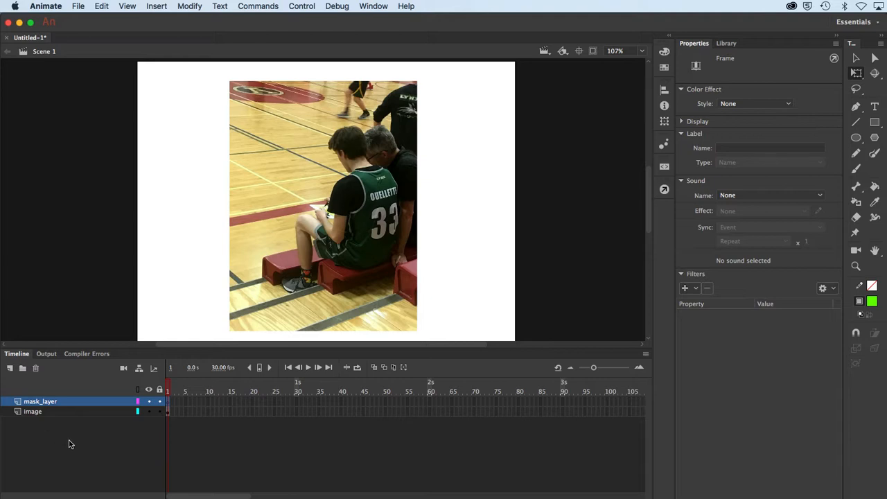
drag(253, 401, 253, 414)
click(254, 414)
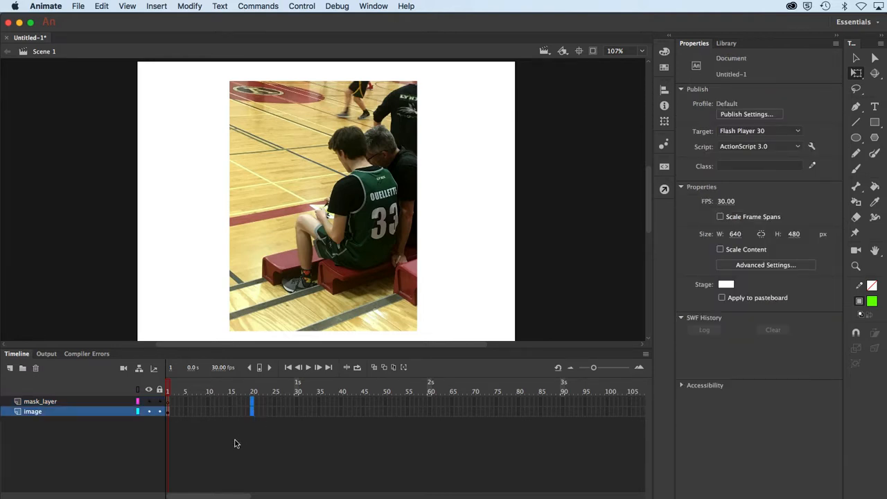
key(F5)
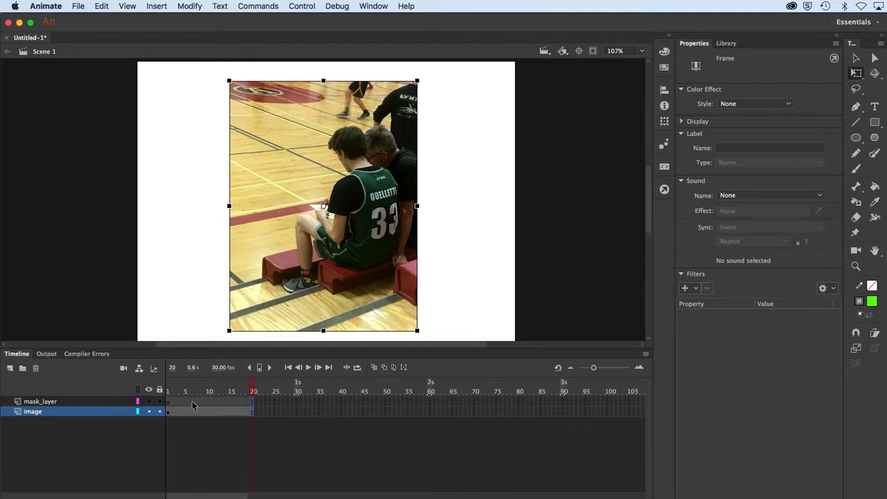
click(170, 393)
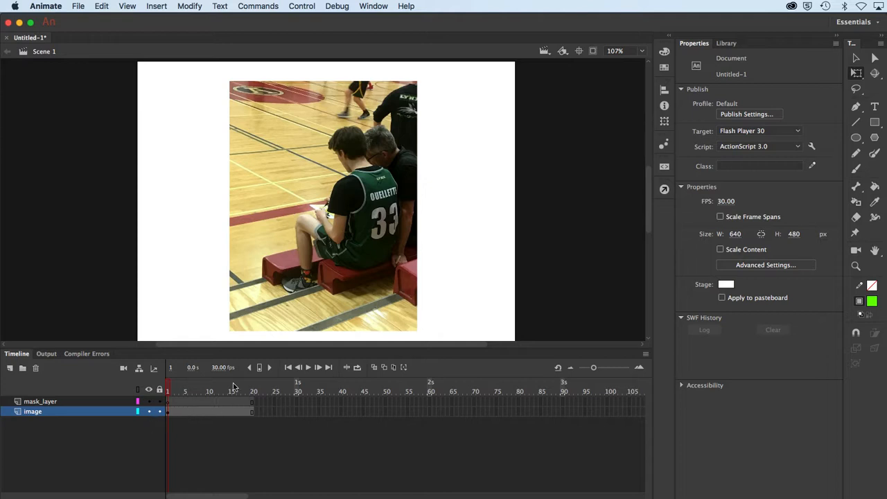
Draw a green circle about 84 px in diameter on mask_layer at frame 1, over the photo's upper-left area
click(315, 247)
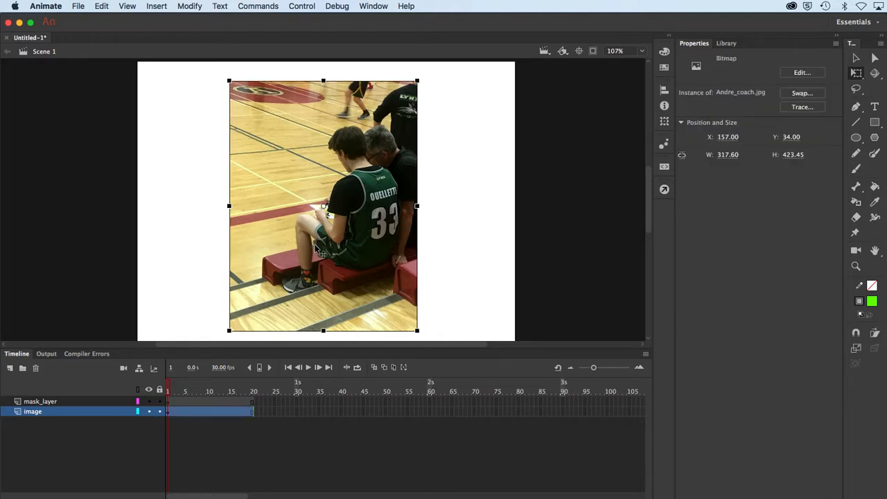
click(167, 261)
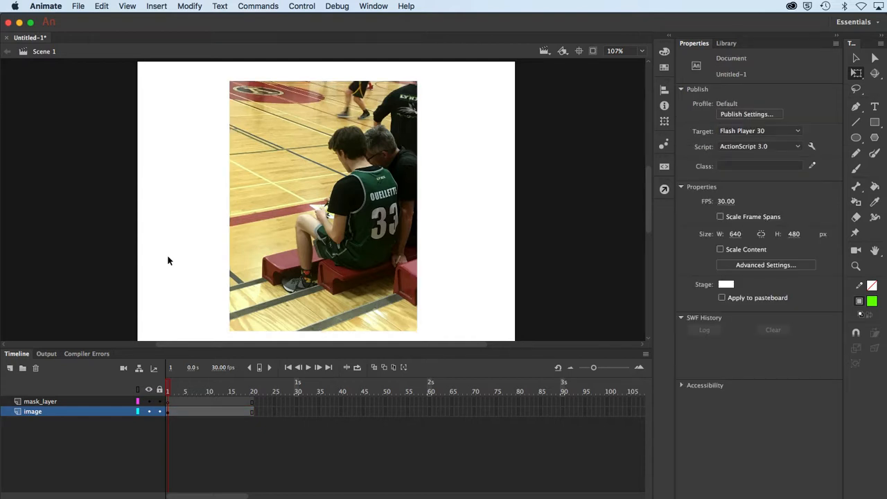
click(75, 402)
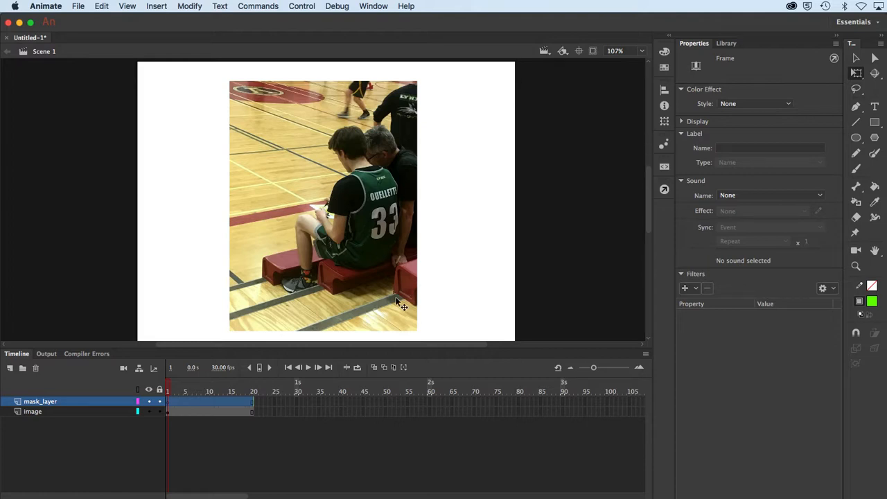
click(856, 139)
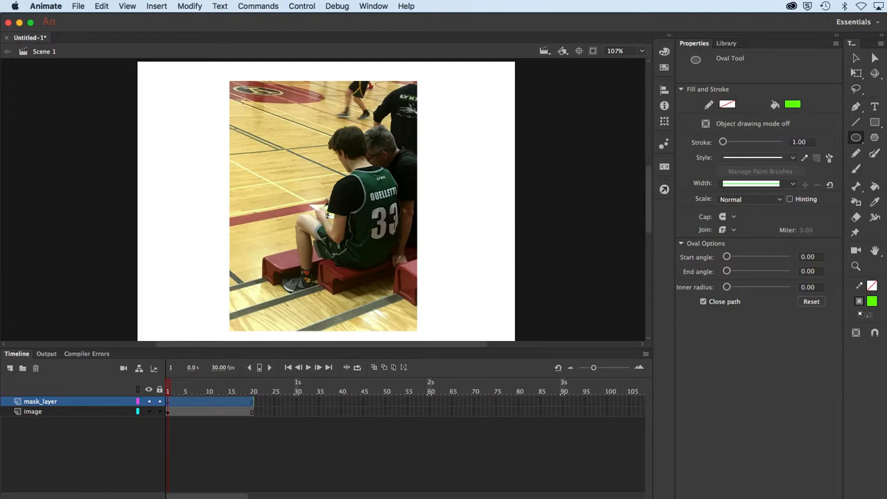
drag(241, 99, 290, 147)
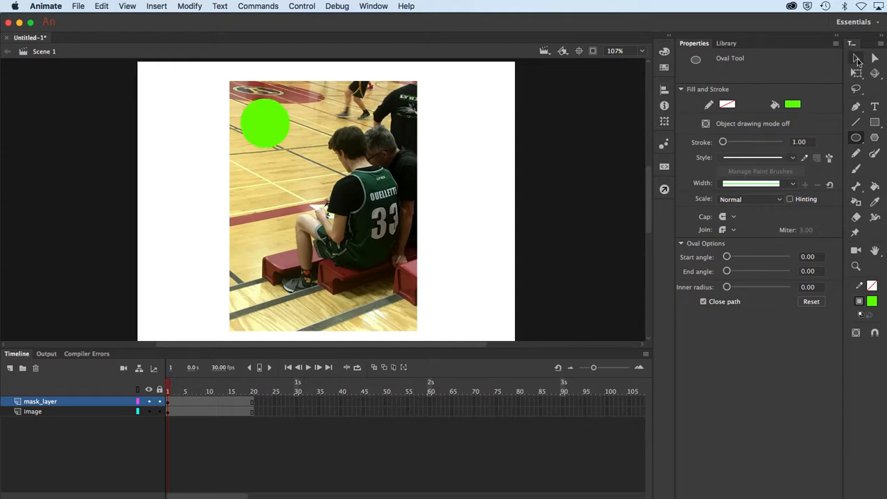
Convert the green circle to a Movie Clip symbol named mask
click(858, 60)
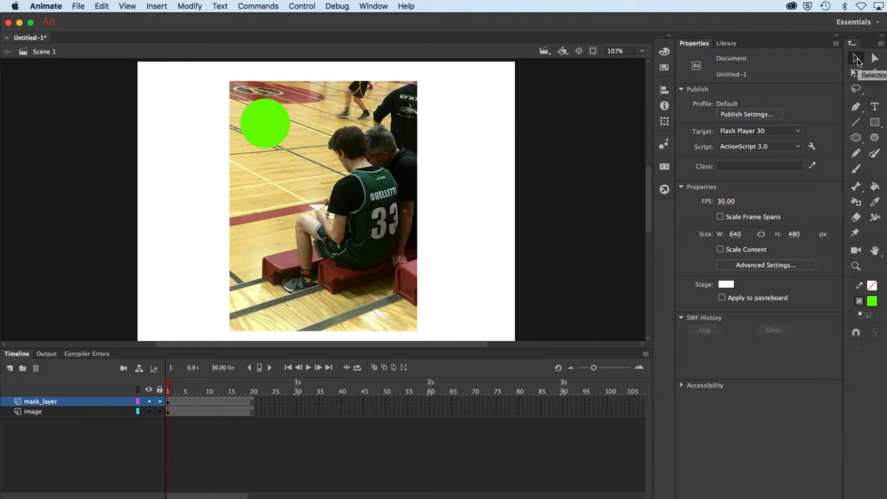
click(274, 127)
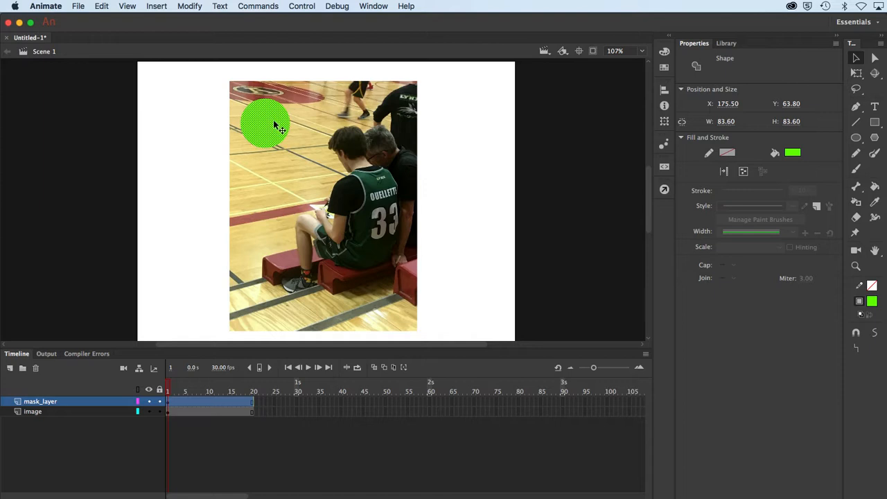
click(189, 7)
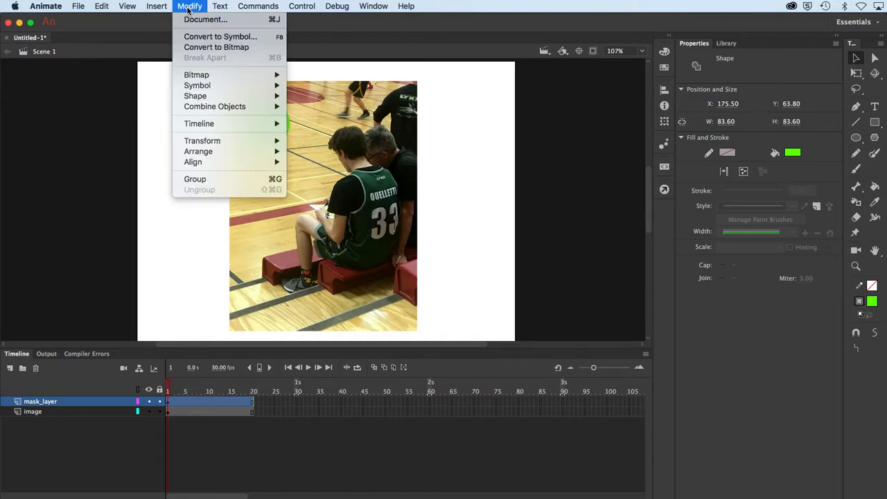
click(199, 36)
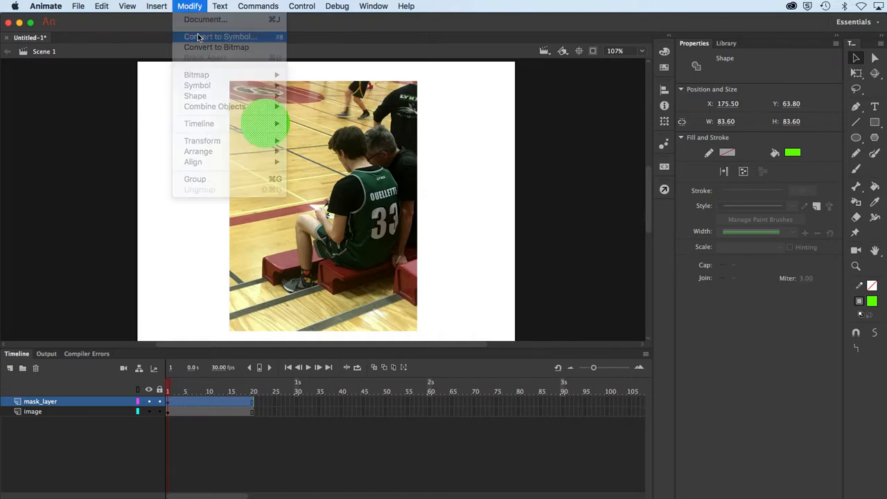
drag(229, 103, 323, 162)
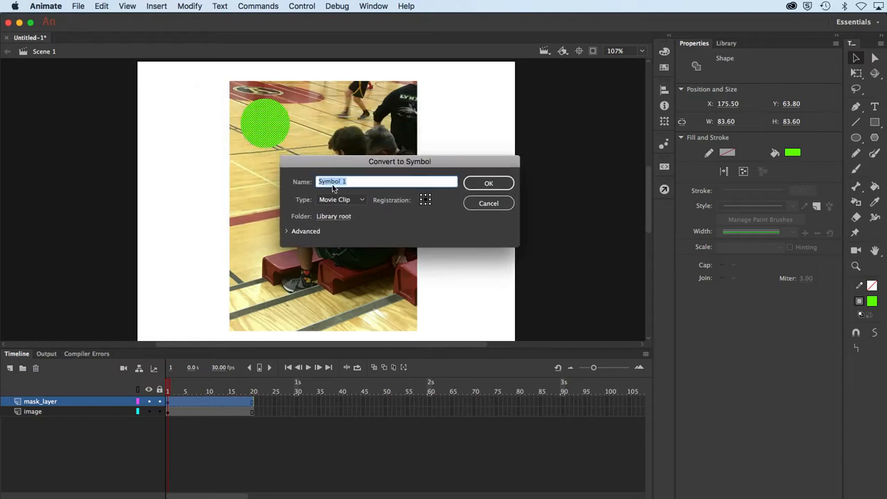
text(mask)
click(338, 200)
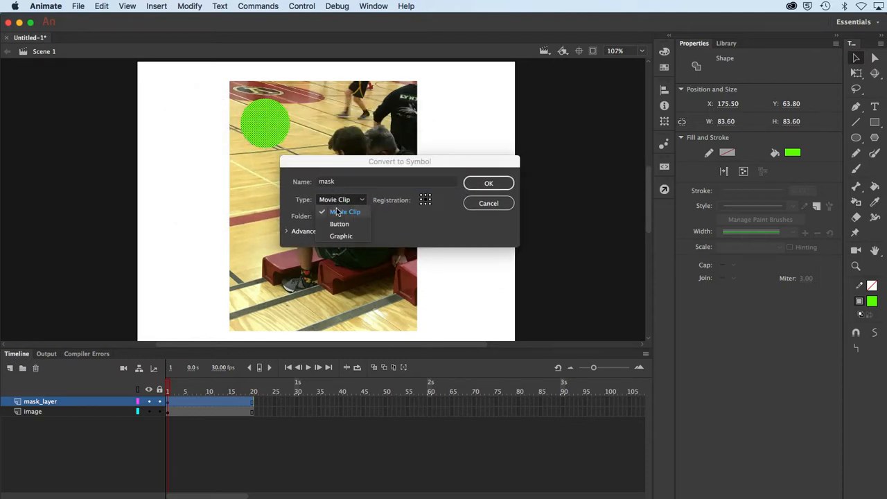
click(337, 211)
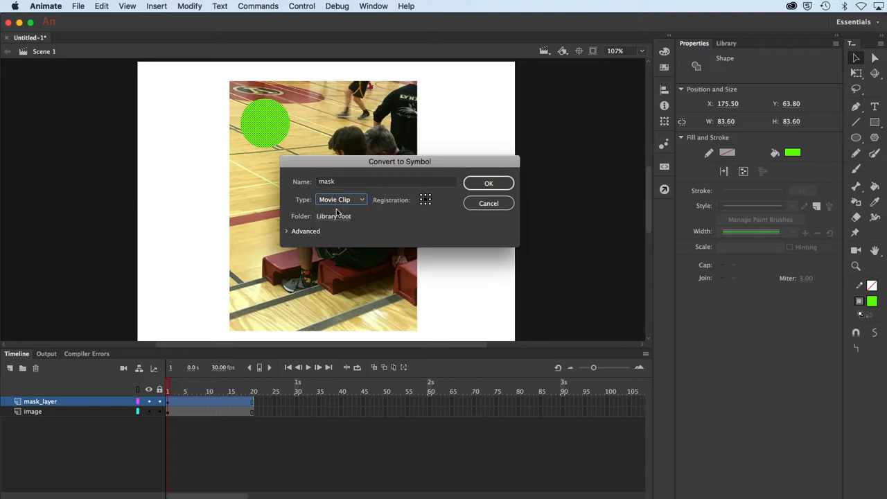
click(487, 185)
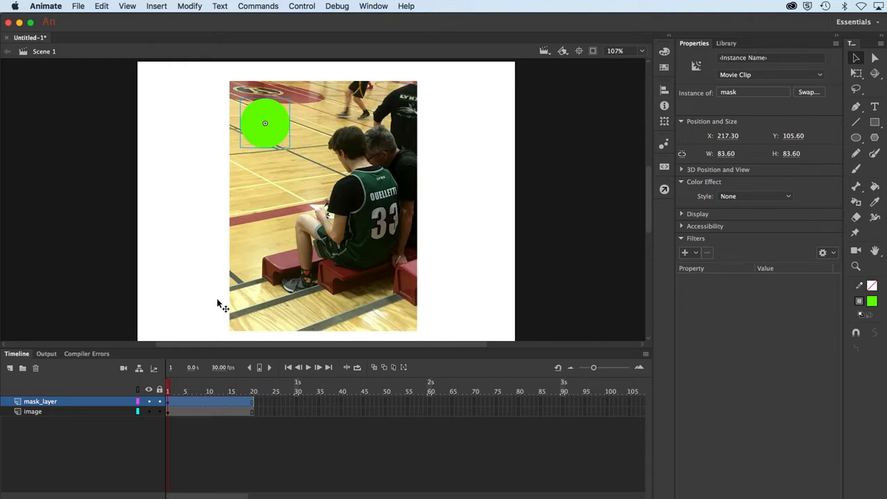
Create a motion tween for the circle on mask_layer, starting at frame 1
click(168, 407)
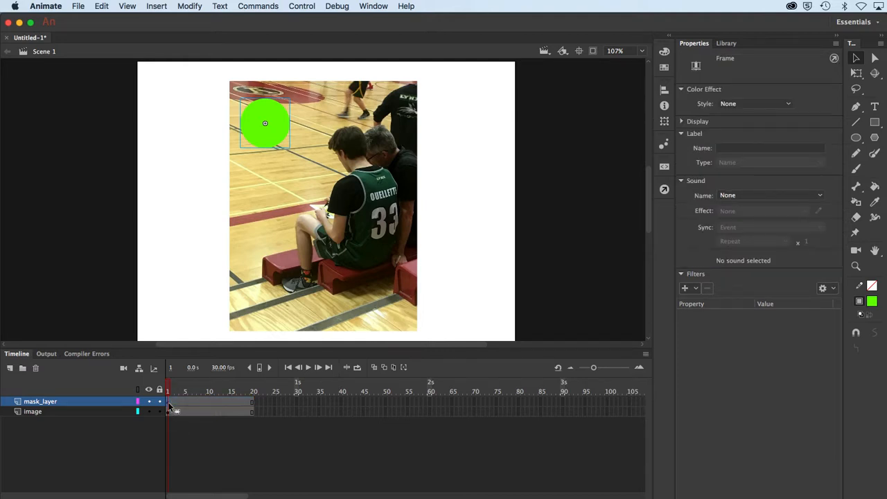
right_click(168, 406)
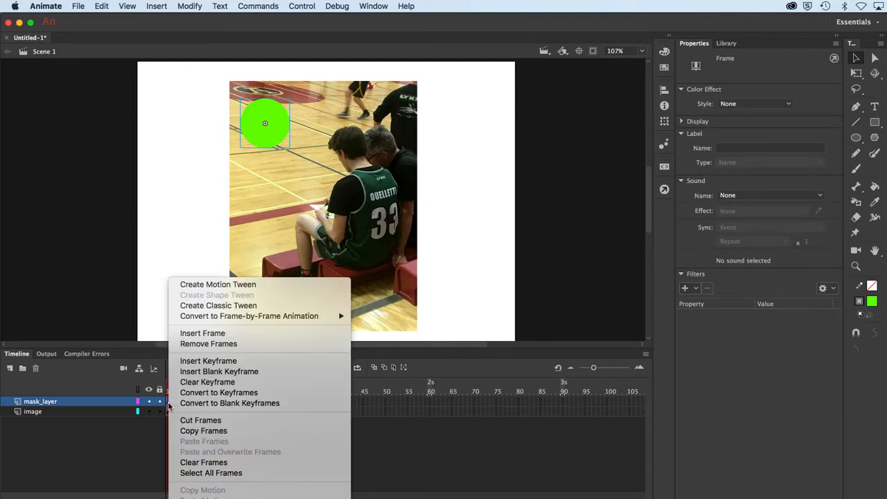
click(192, 286)
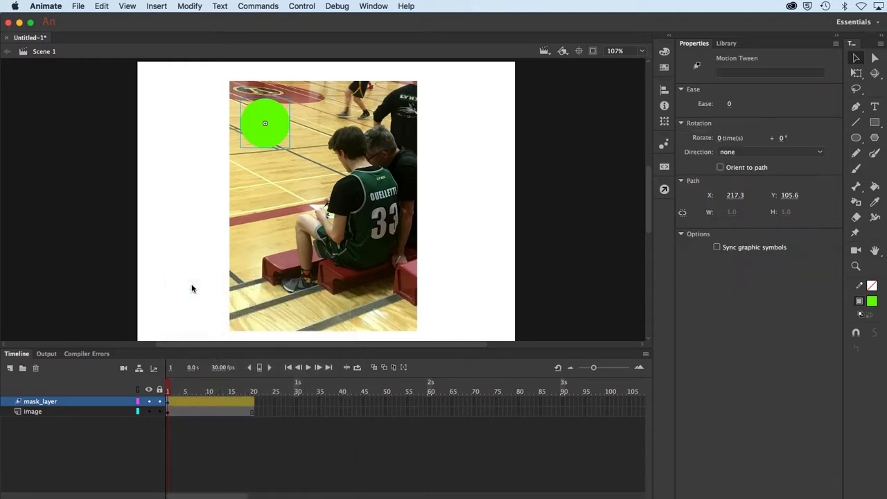
At frame 20, move the circle to the photo's lower-right area, about X 403, Y 396, and preview the tween back to frame 1
click(254, 392)
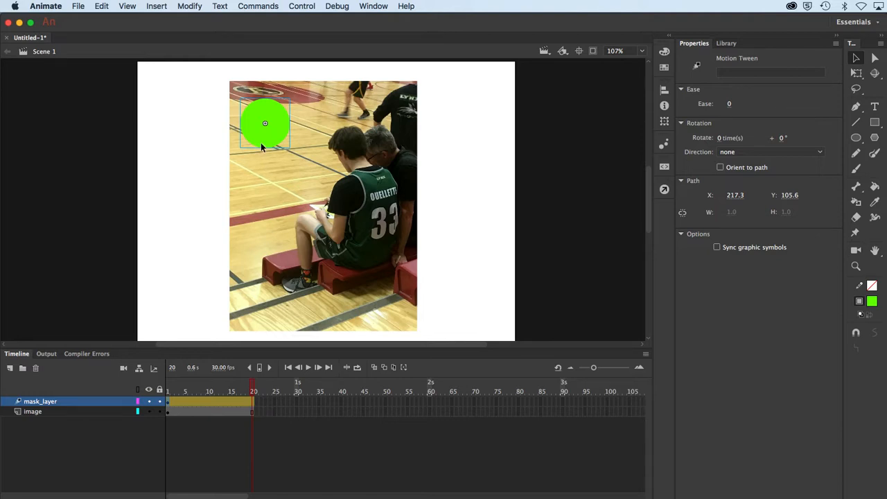
drag(260, 142, 369, 312)
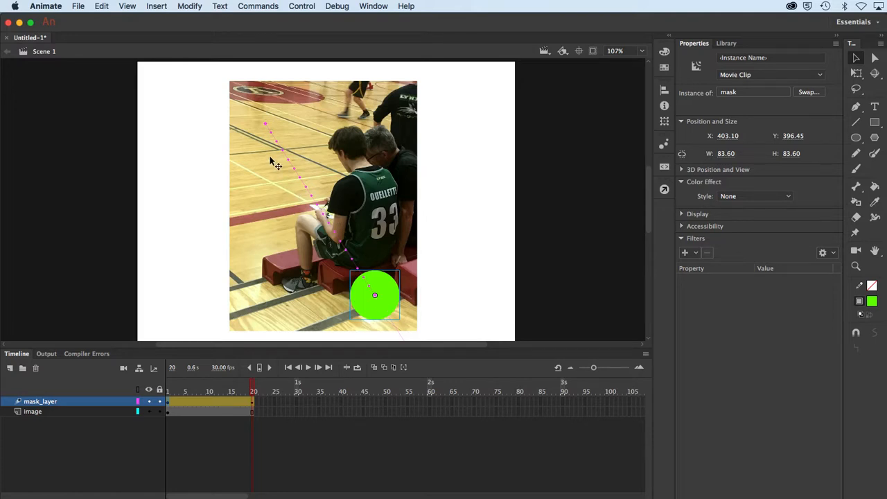
click(225, 435)
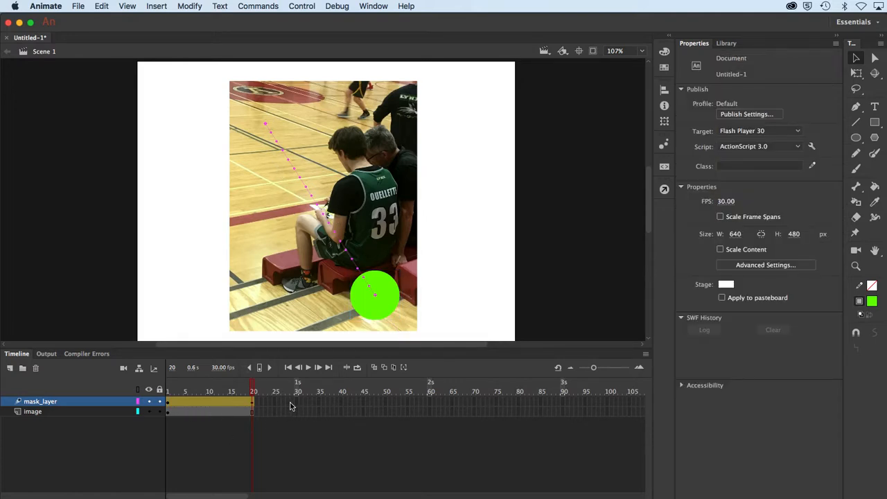
click(251, 392)
click(244, 392)
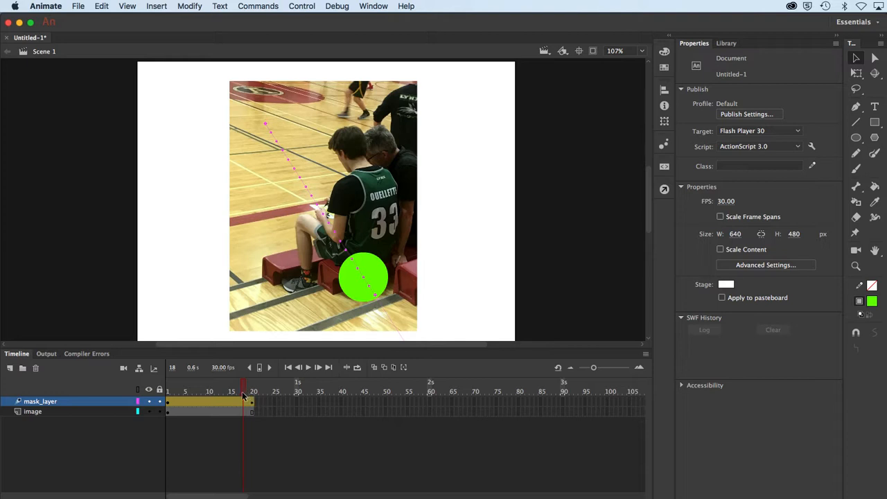
drag(244, 392, 167, 392)
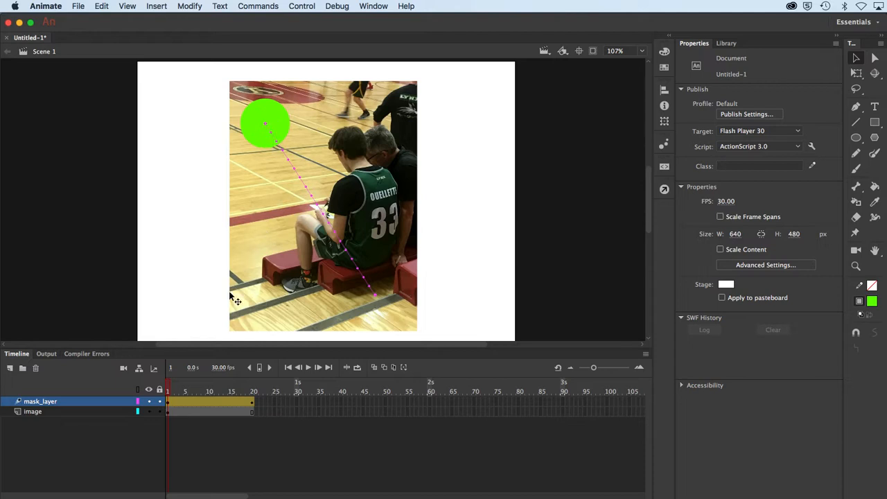
Turn mask_layer into a mask for the image layer and preview the masked animation
right_click(49, 406)
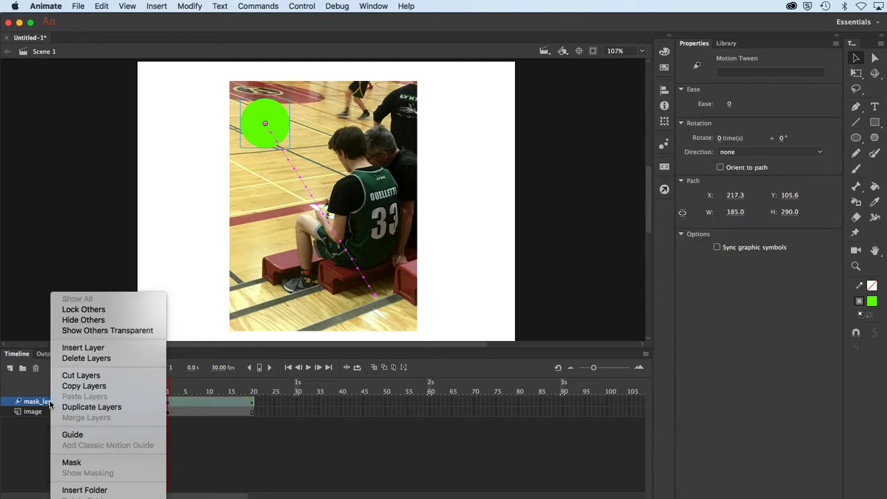
click(79, 468)
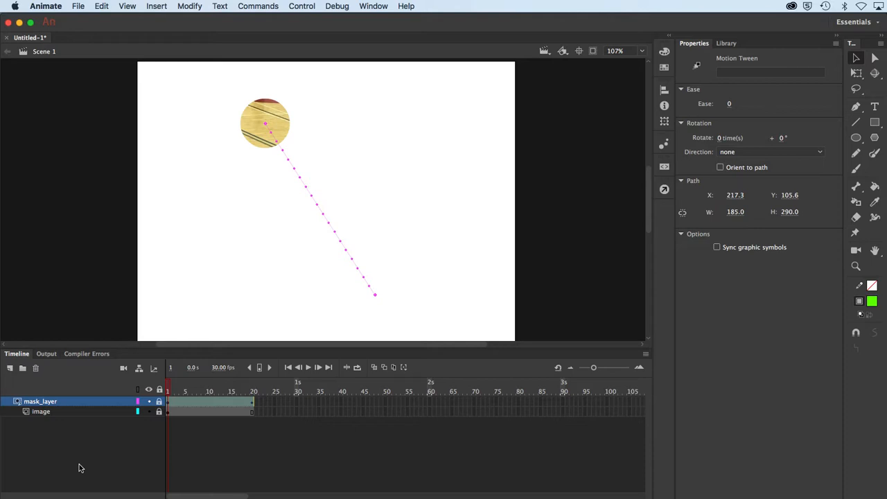
mouse_move(166, 389)
mouse_down()
mouse_move(249, 398)
mouse_move(168, 399)
mouse_up()
drag(317, 202, 327, 203)
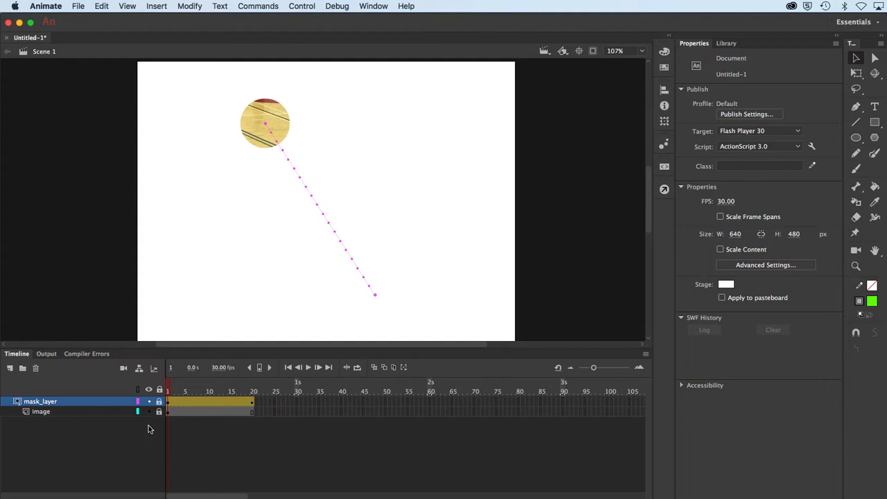
Unlock mask_layer to bend the circle's straight motion path into a curve toward the photo's upper right, and relock it to preview the mask
click(159, 402)
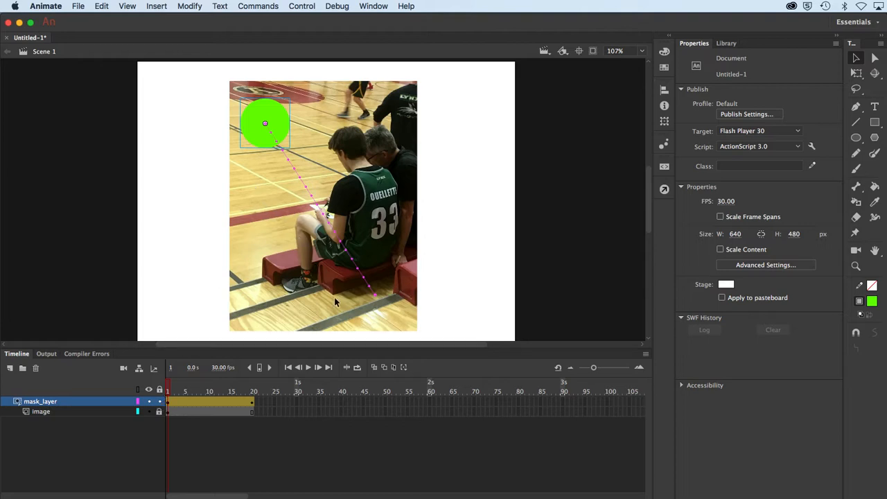
click(159, 401)
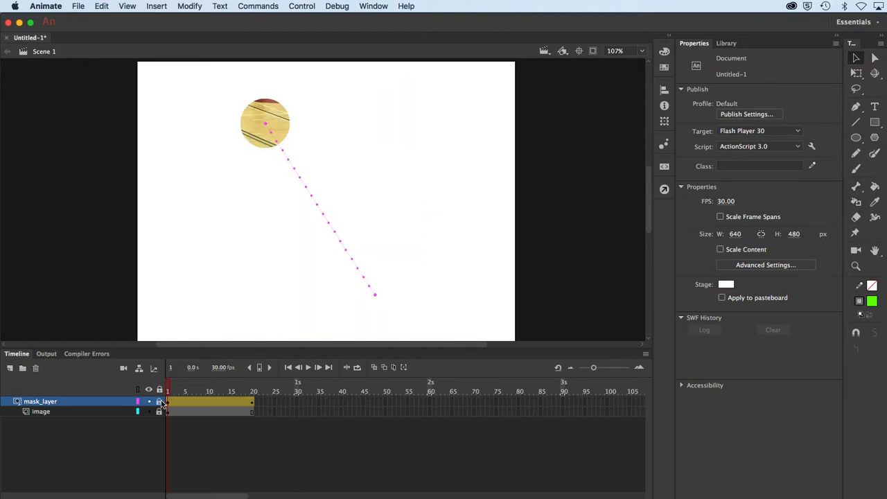
click(160, 402)
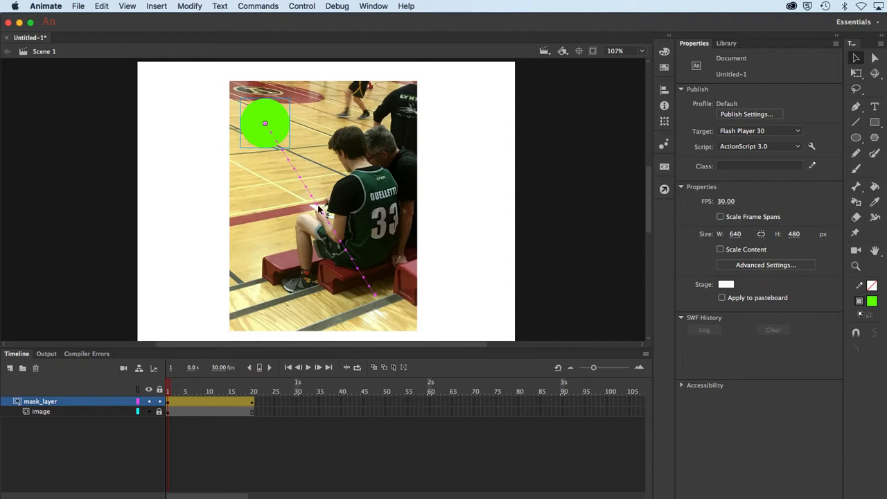
drag(318, 208, 359, 163)
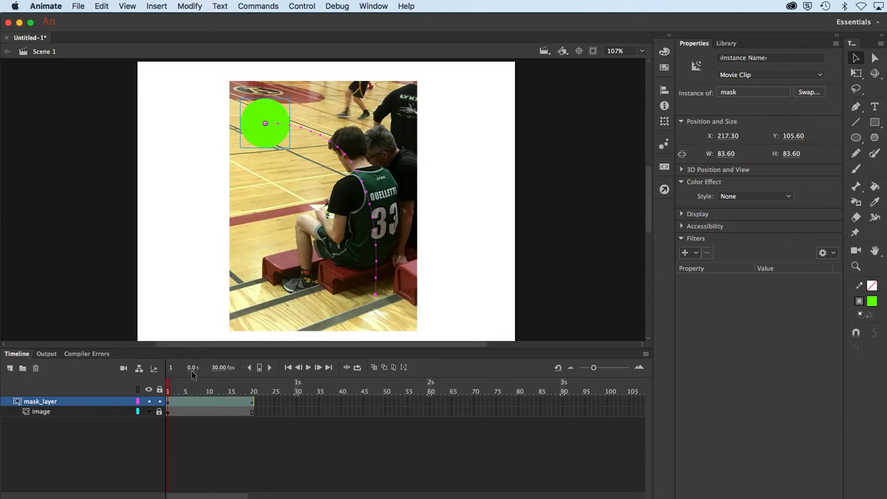
click(160, 402)
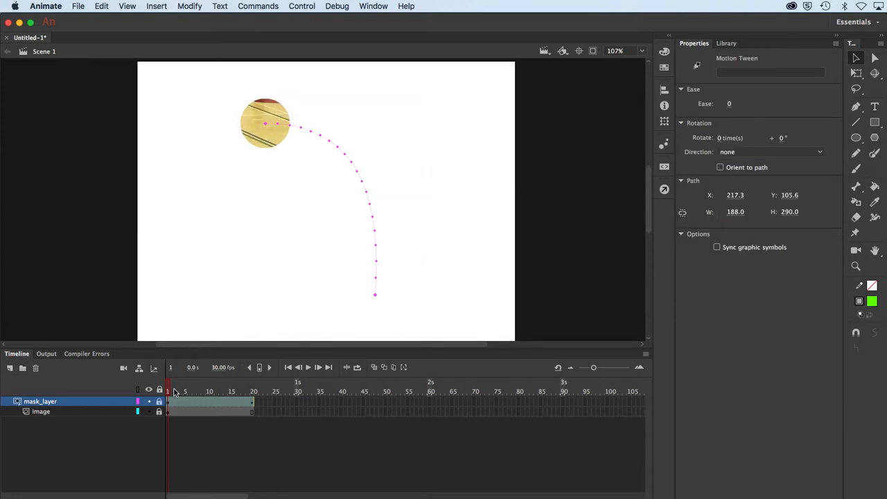
click(178, 392)
key(Return)
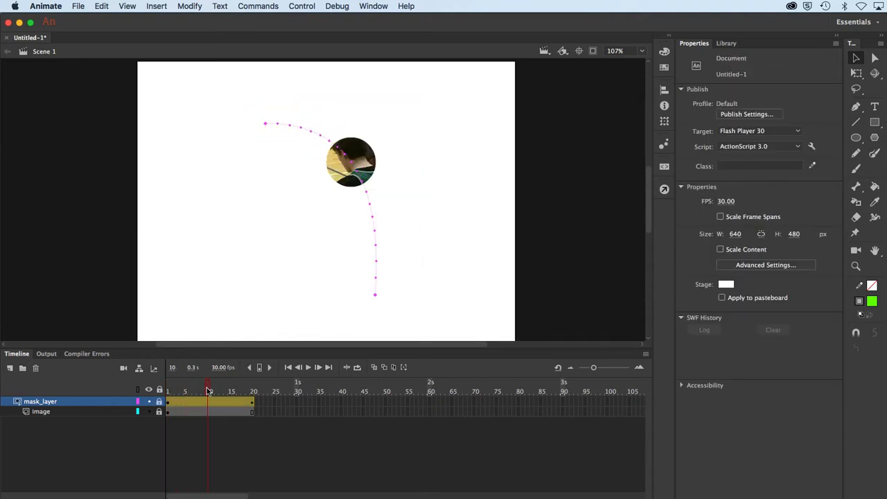
drag(178, 392, 154, 392)
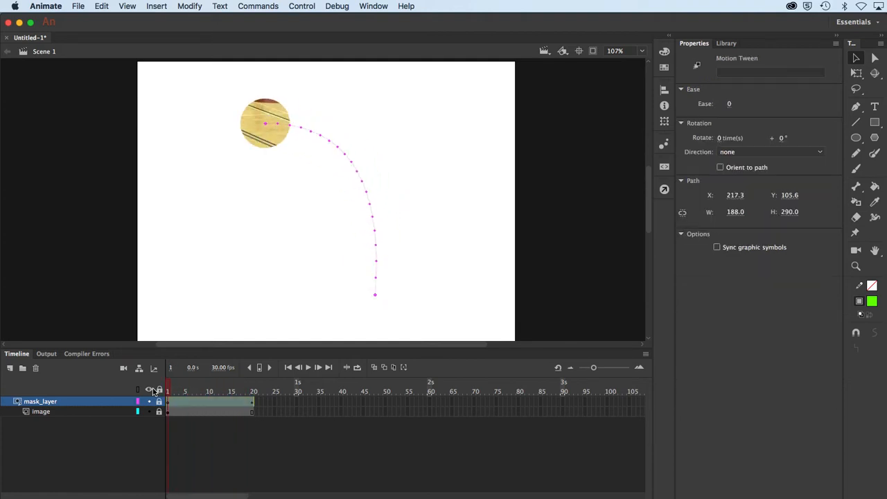
Play the masked animation on the stage, test it as an exported movie, and close the test
key(Return)
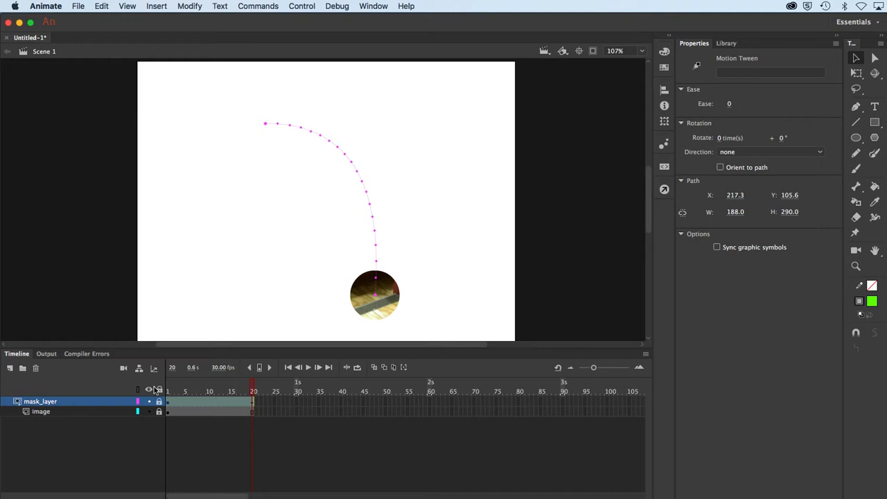
key(Return)
key(super+Return)
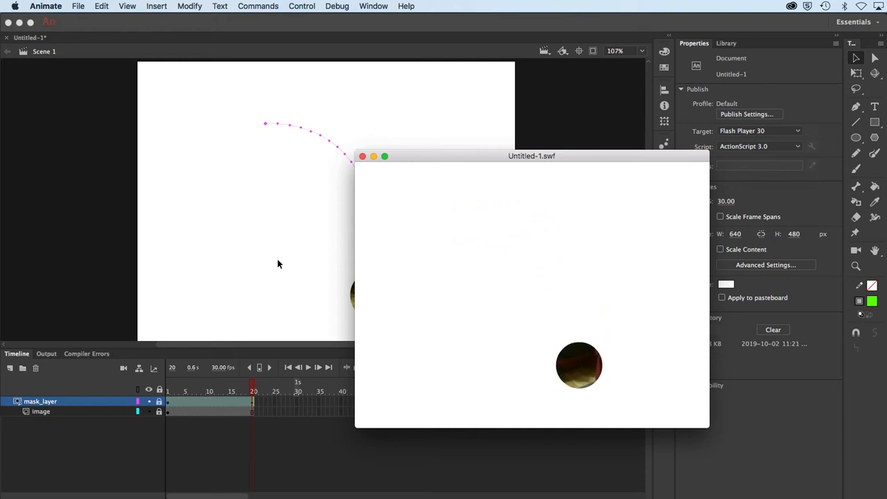
click(362, 156)
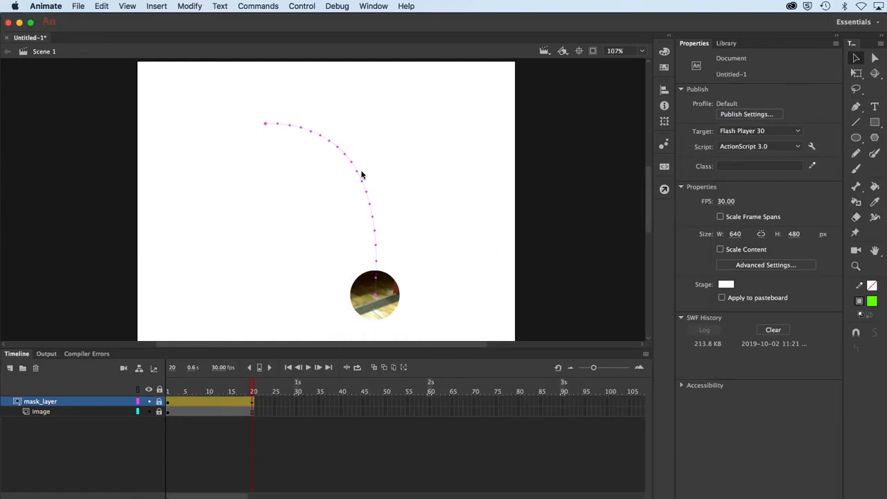
Unlock the image layer to nudge the photo to X 156, Y 32, and relock it to preview the mask back to frame 1
click(159, 411)
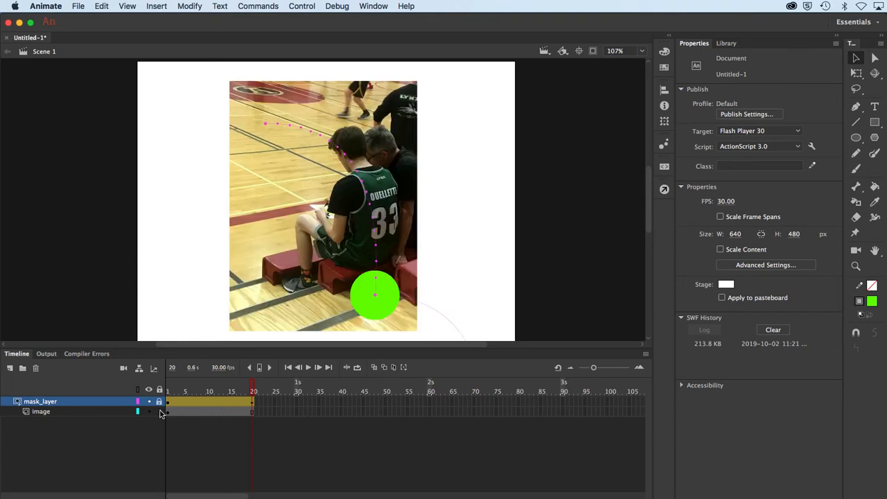
drag(266, 271, 263, 270)
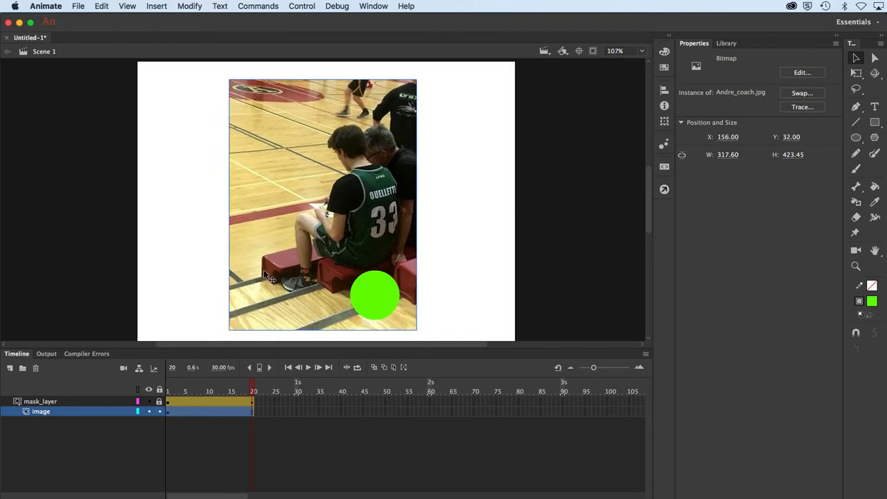
click(161, 411)
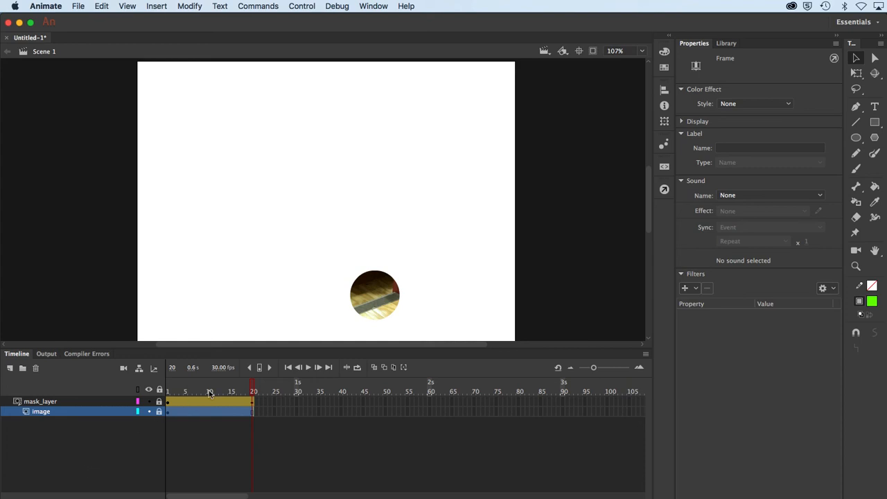
drag(252, 390, 166, 390)
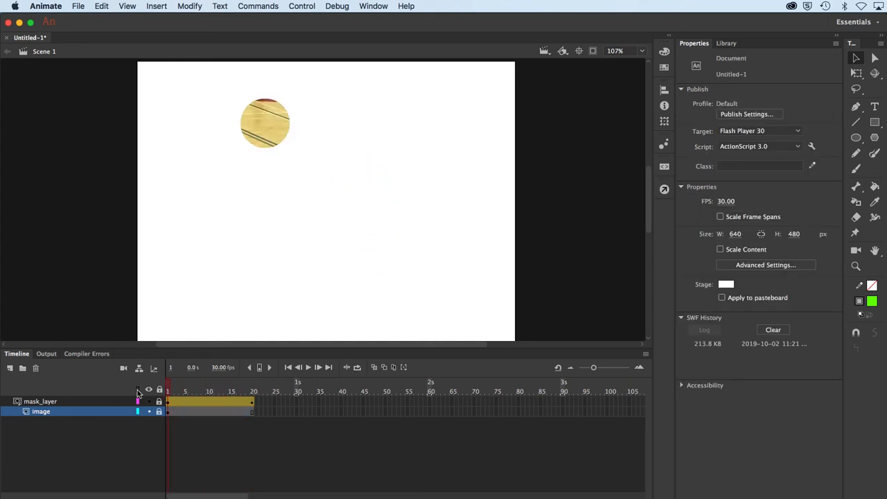